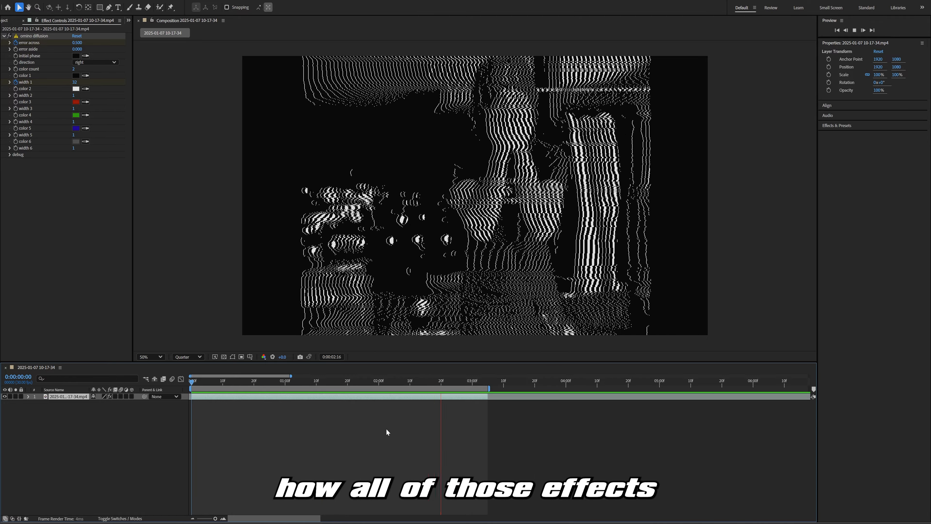
Step: Easy-ease the clip's error across and width 1 keyframes and pull their end keyframes back to just past one second
{"action": "key", "text": "space"}
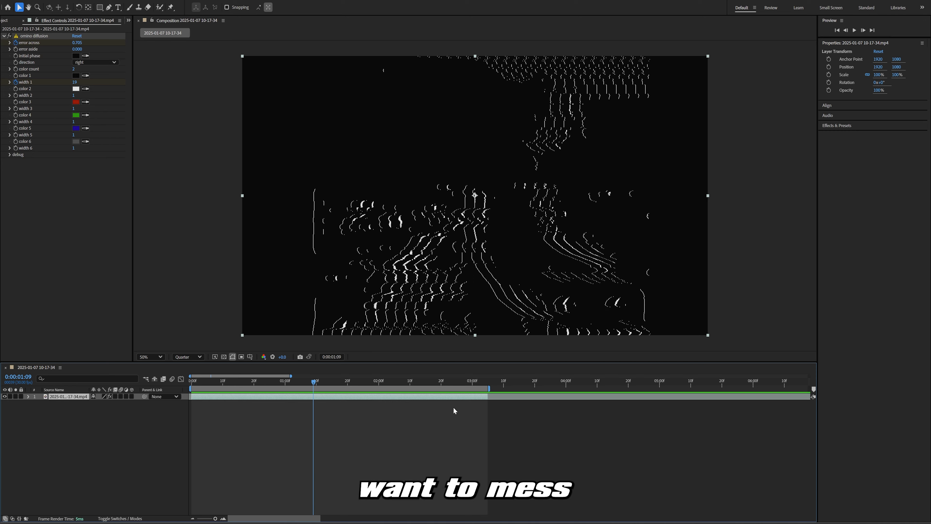
{"action": "left_click", "coordinate": [423, 384]}
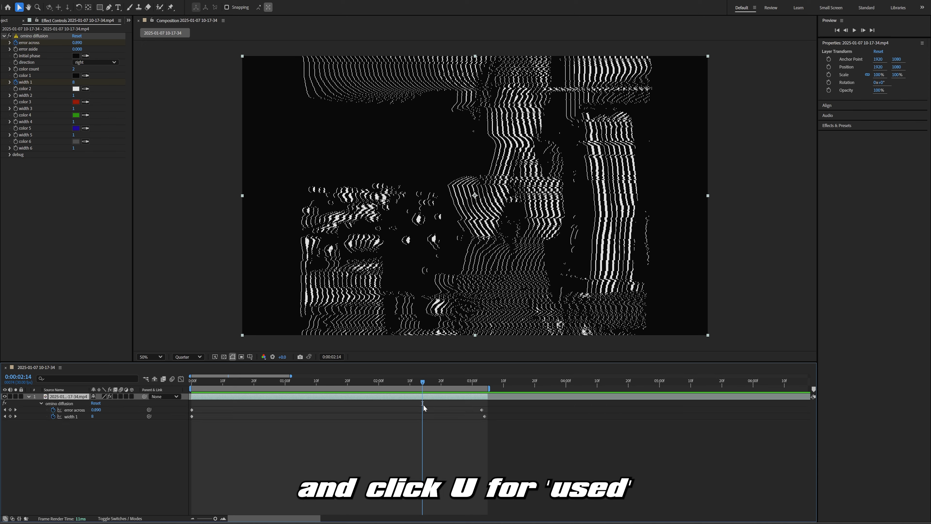
{"action": "left_click_drag", "start_coordinate": [492, 404], "coordinate": [185, 435]}
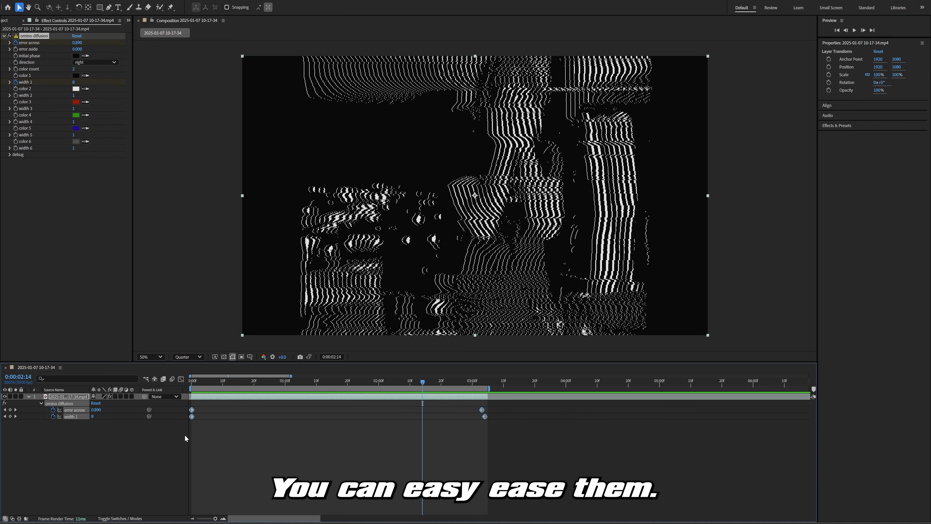
{"action": "key", "text": "F9"}
{"action": "left_click_drag", "start_coordinate": [465, 405], "coordinate": [529, 446]}
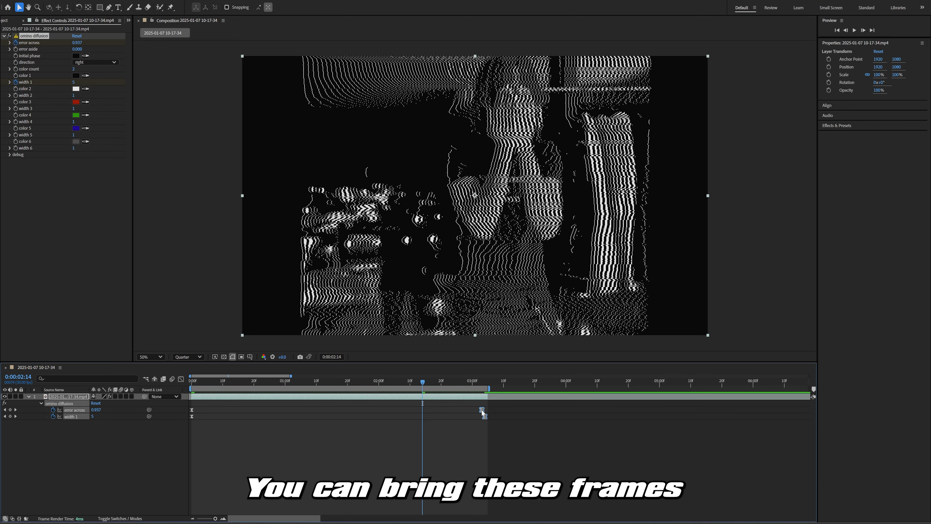
{"action": "left_click_drag", "start_coordinate": [483, 412], "coordinate": [198, 384]}
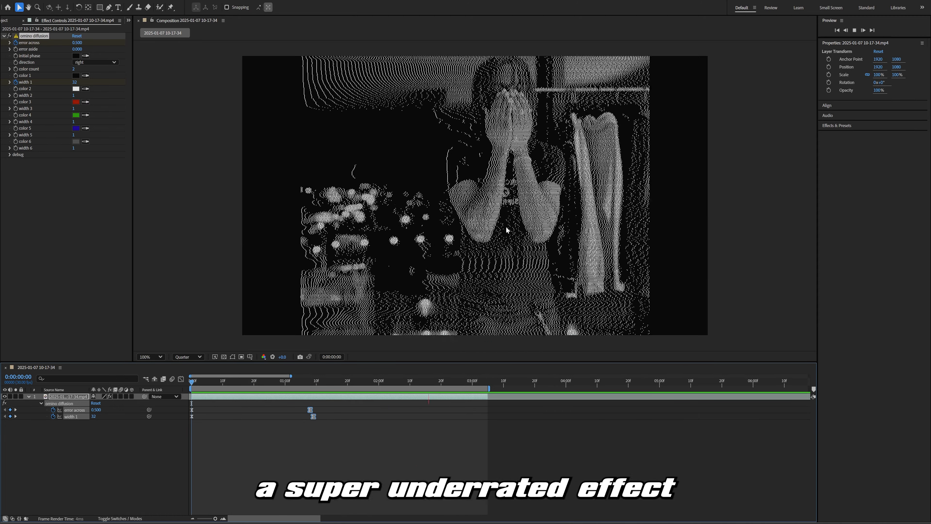
Step: Play back the eased omino diffusion animation and examine the lines at several magnifications and moments in the clip
{"action": "scroll", "coordinate": [506, 227], "scroll_direction": "up", "scroll_amount": 2}
{"action": "scroll", "coordinate": [506, 229], "scroll_direction": "down", "scroll_amount": 2}
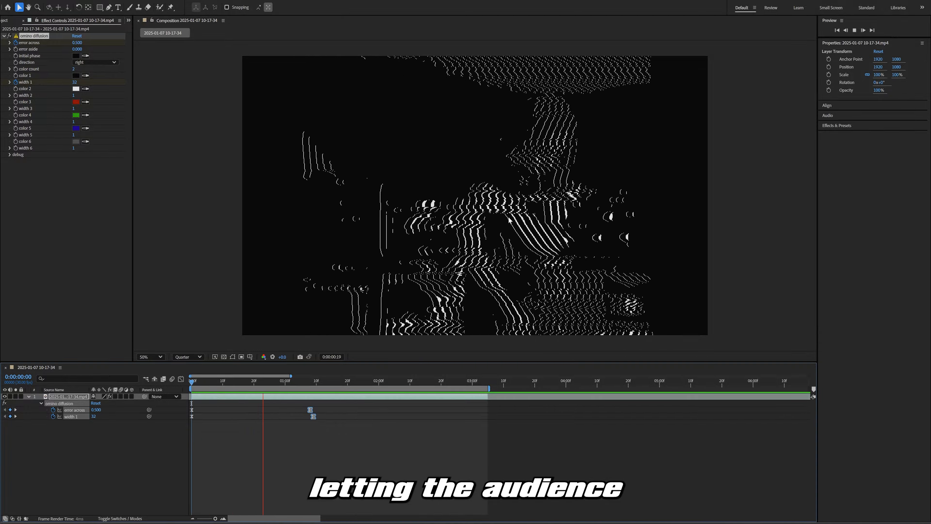
{"action": "key", "text": "comma"}
{"action": "key", "text": "comma"}
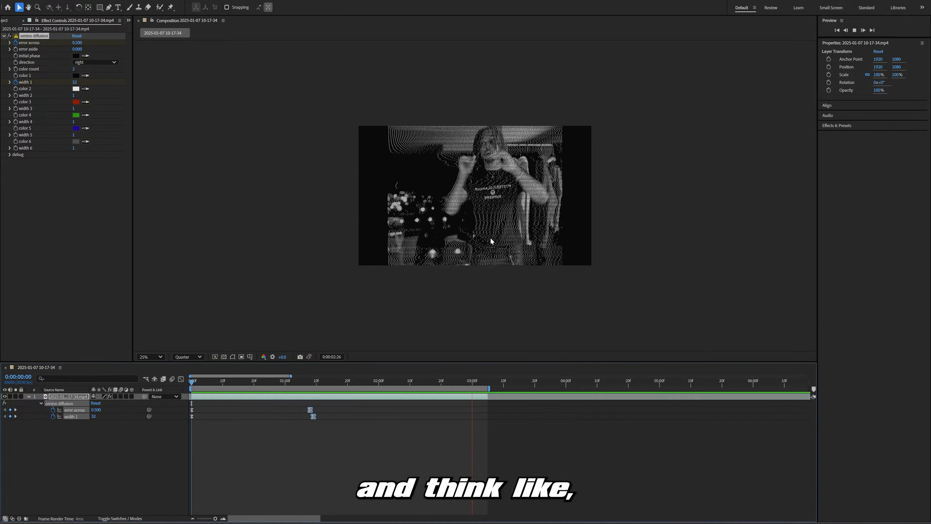
{"action": "key", "text": "period"}
{"action": "key", "text": "period"}
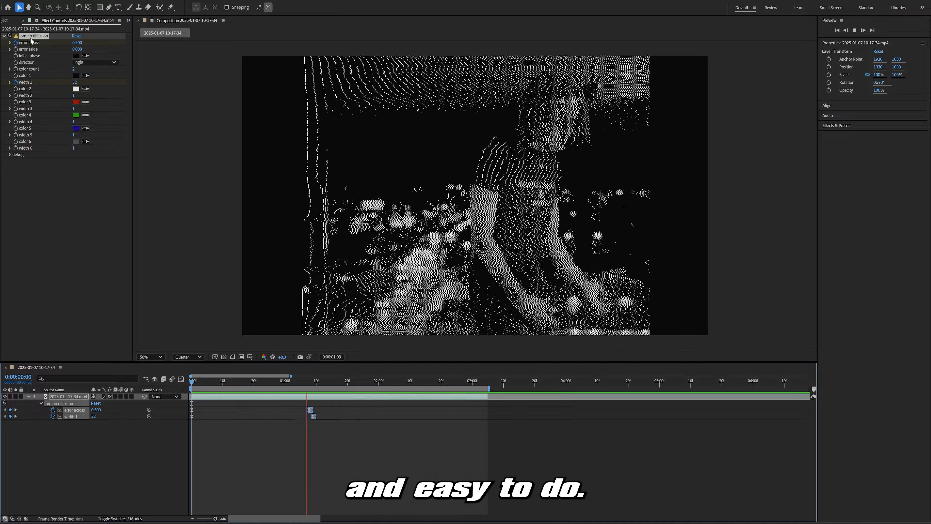
{"action": "left_click", "coordinate": [459, 417]}
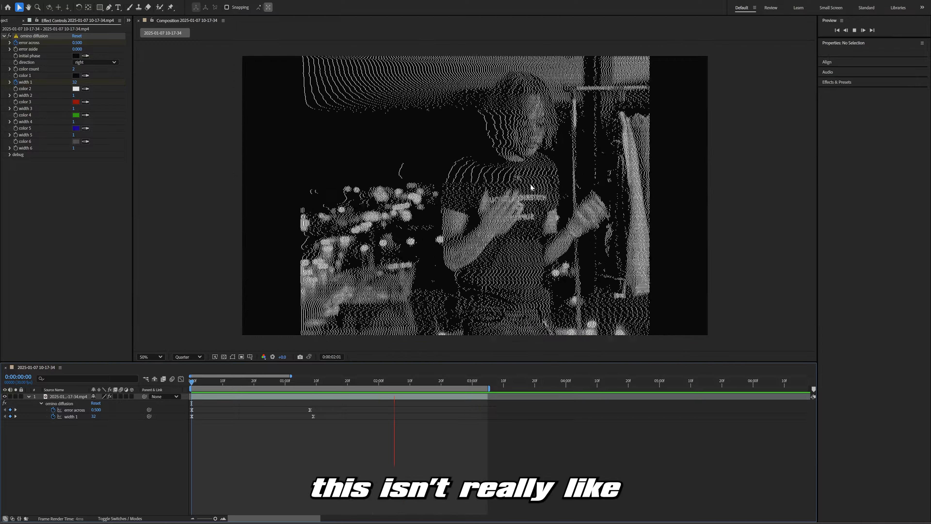
{"action": "scroll", "coordinate": [531, 187], "scroll_direction": "up", "scroll_amount": 2}
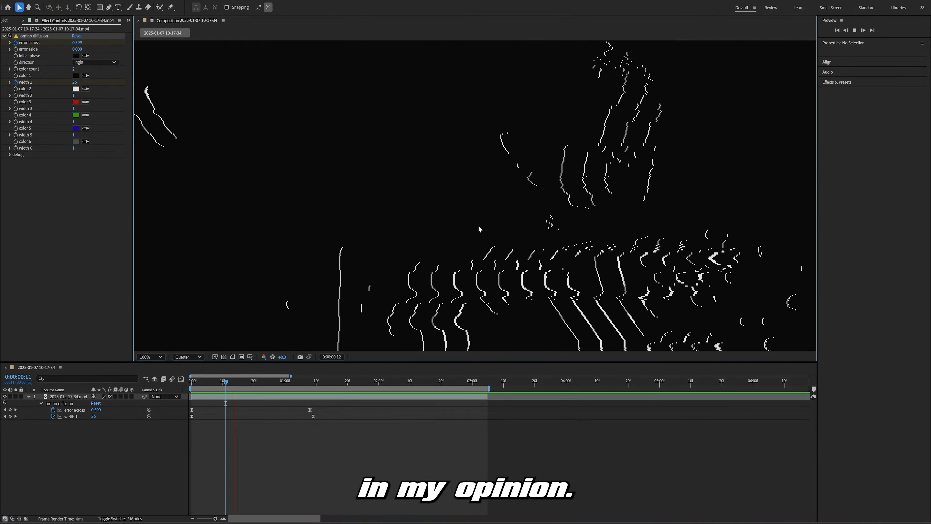
{"action": "scroll", "coordinate": [479, 229], "scroll_direction": "down", "scroll_amount": 2}
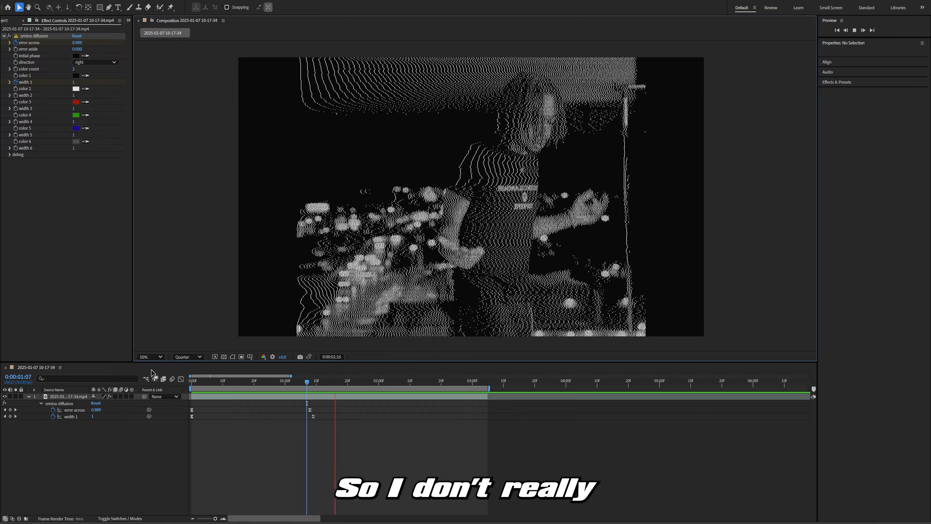
{"action": "left_click", "coordinate": [151, 357]}
{"action": "left_click", "coordinate": [151, 371]}
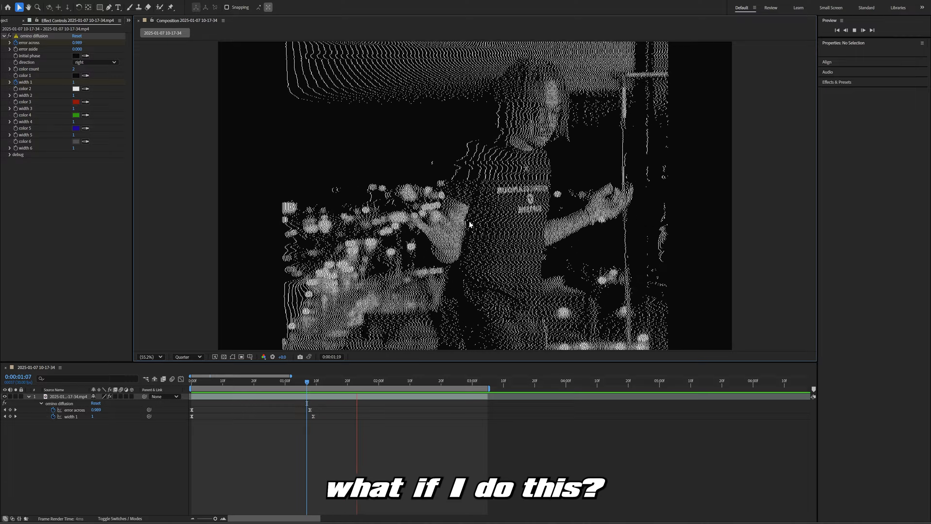
{"action": "key", "text": "comma"}
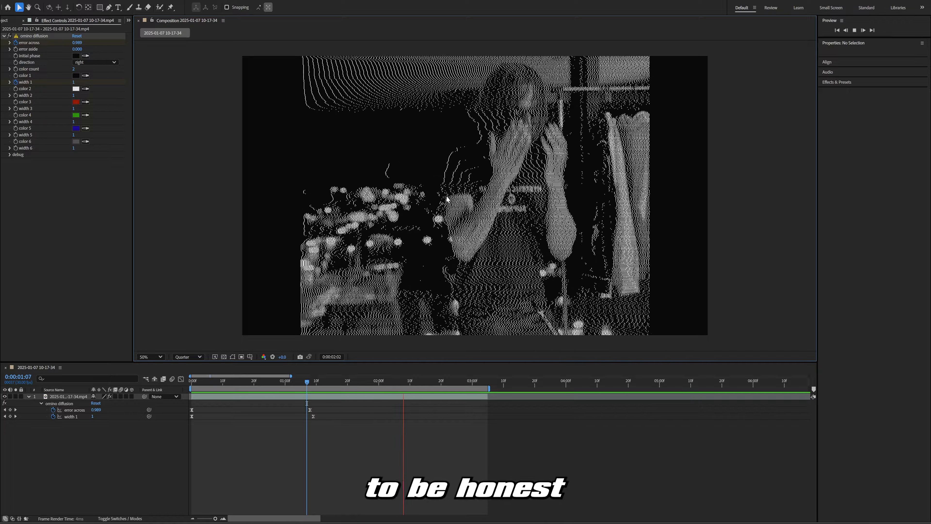
{"action": "left_click_drag", "start_coordinate": [449, 382], "coordinate": [412, 381]}
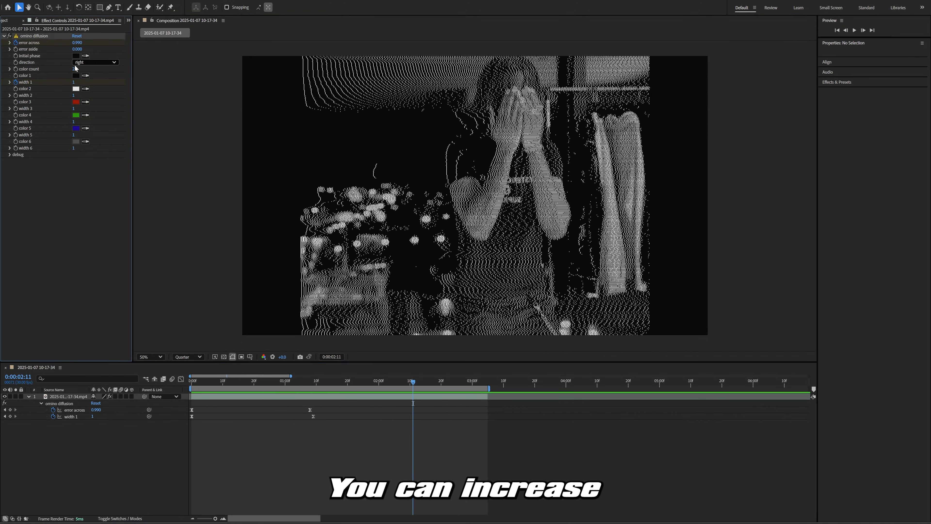
Step: Set omino diffusion's color count to 6 and preview the coloured animation from the start
{"action": "left_click_drag", "start_coordinate": [73, 70], "coordinate": [81, 69]}
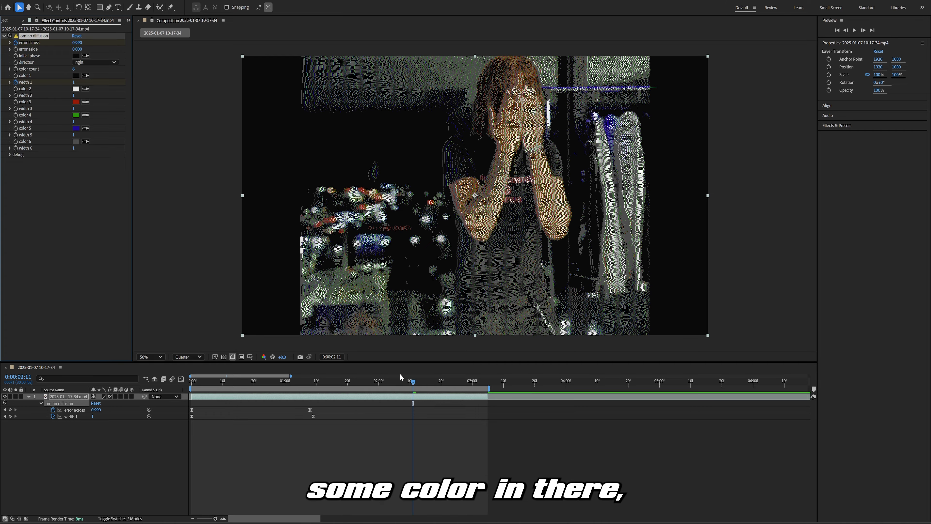
{"action": "left_click_drag", "start_coordinate": [399, 382], "coordinate": [111, 380]}
{"action": "key", "text": "space"}
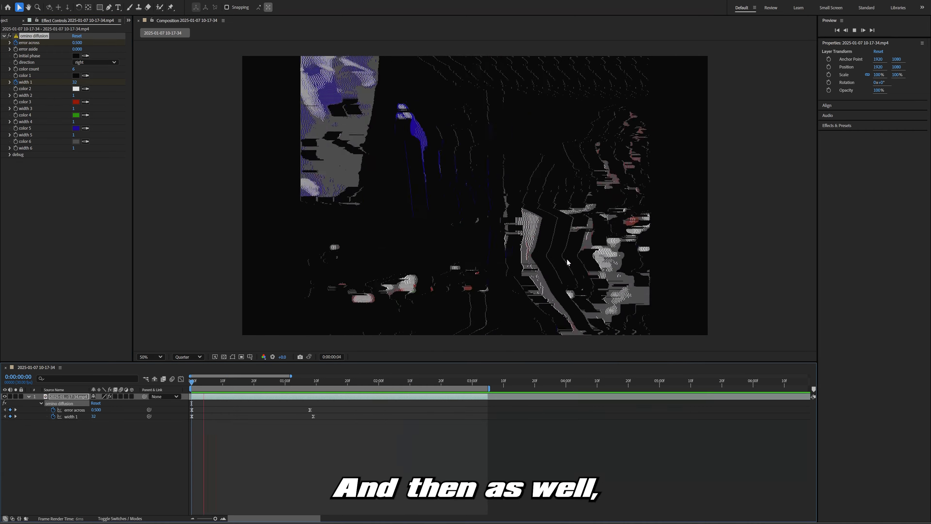
{"action": "left_click_drag", "start_coordinate": [361, 382], "coordinate": [394, 388]}
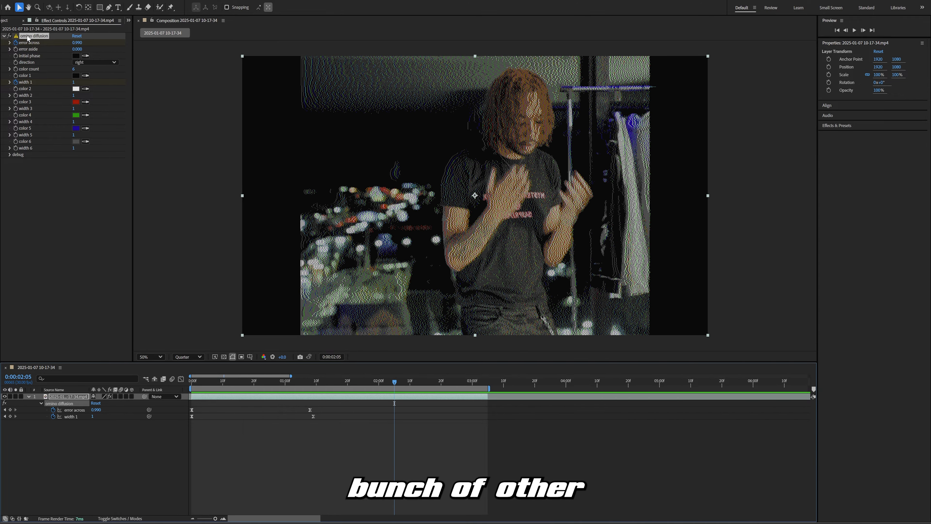
Step: Delete the omino diffusion effect from the clip and search the available effects for "omi"
{"action": "key", "text": "Delete"}
{"action": "key", "text": "ctrl+space"}
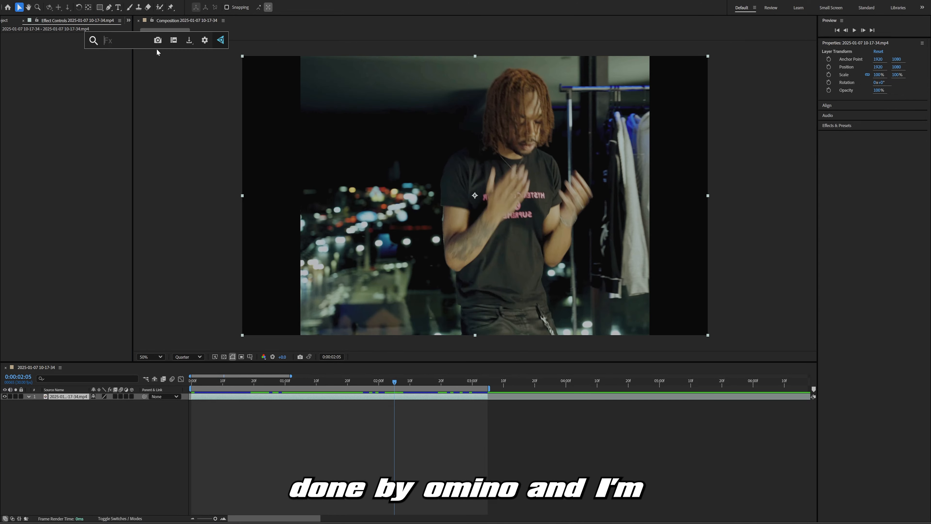
{"action": "type", "text": "om"}
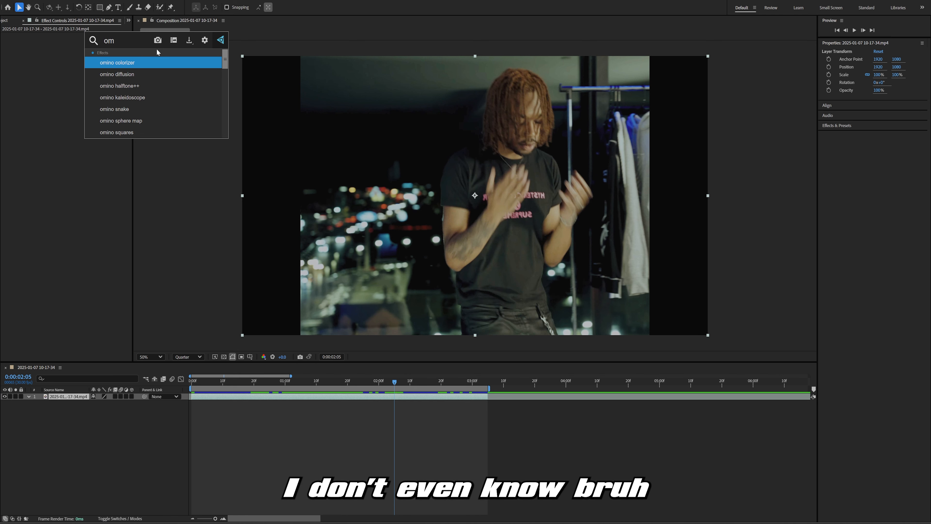
{"action": "type", "text": "i"}
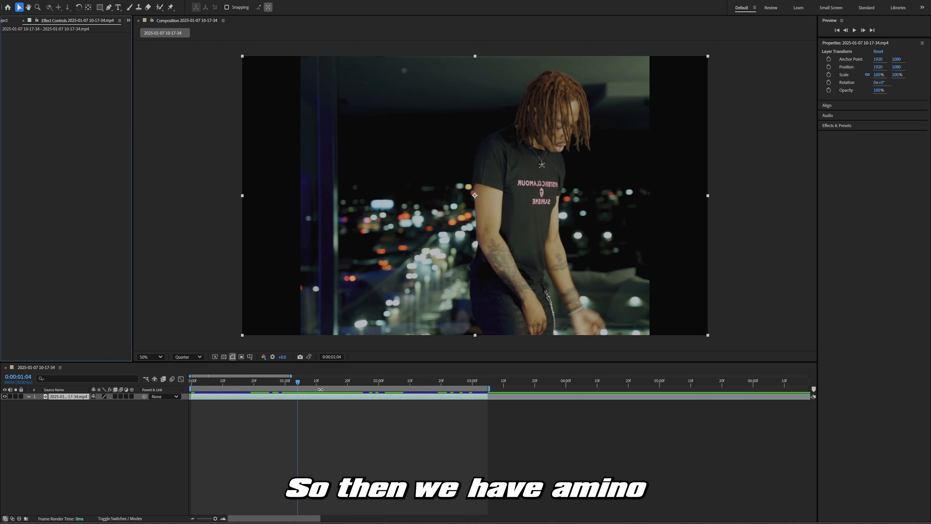
Step: Apply the omino halftone++ effect to the clip with the pixel by pixel style and preview the footage
{"action": "left_click", "coordinate": [322, 397]}
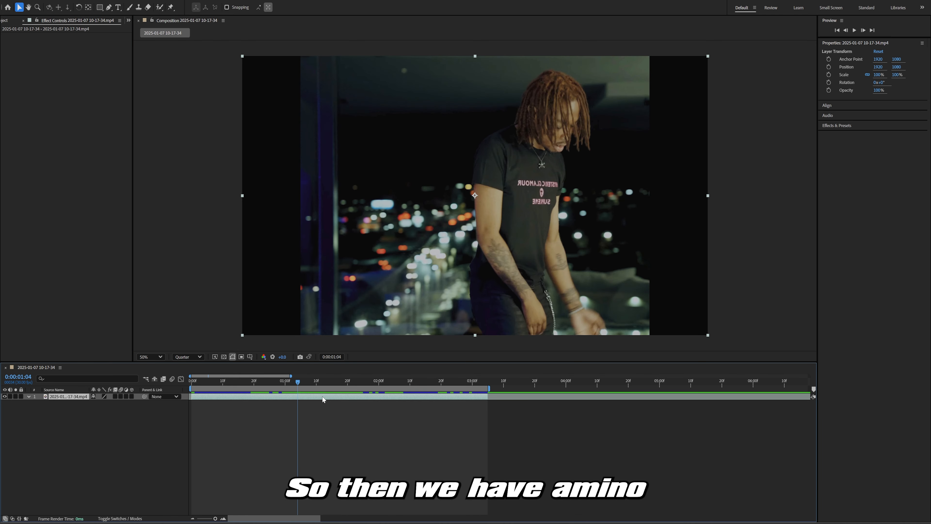
{"action": "type", "text": "omino"}
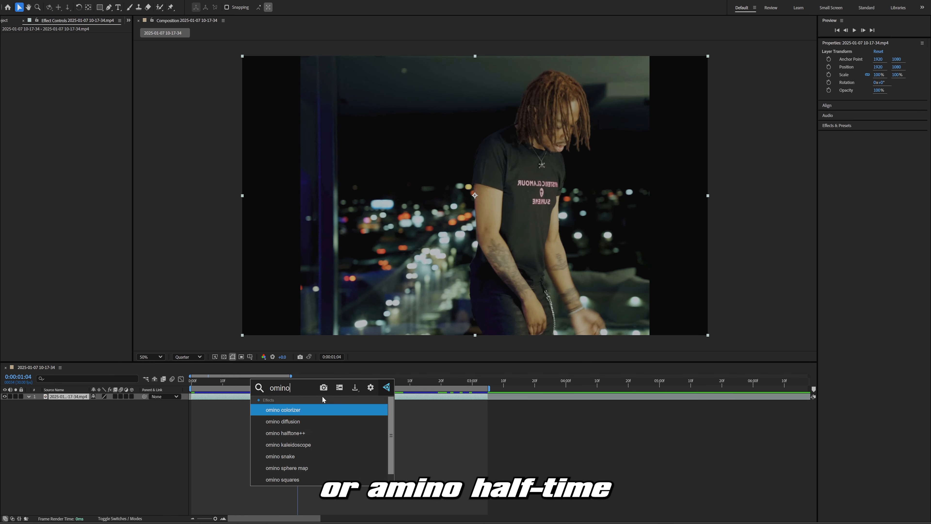
{"action": "key", "text": "Down"}
{"action": "key", "text": "Down"}
{"action": "key", "text": "Return"}
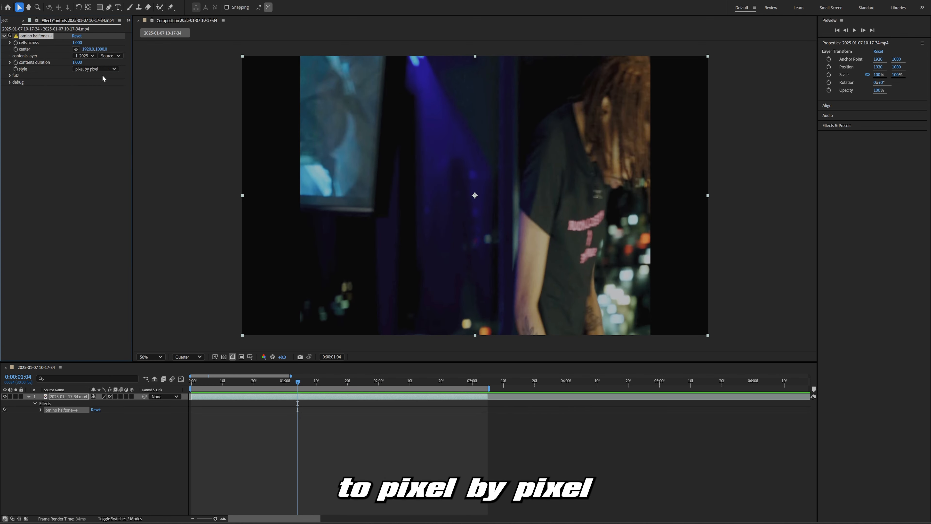
{"action": "left_click_drag", "start_coordinate": [298, 382], "coordinate": [368, 384]}
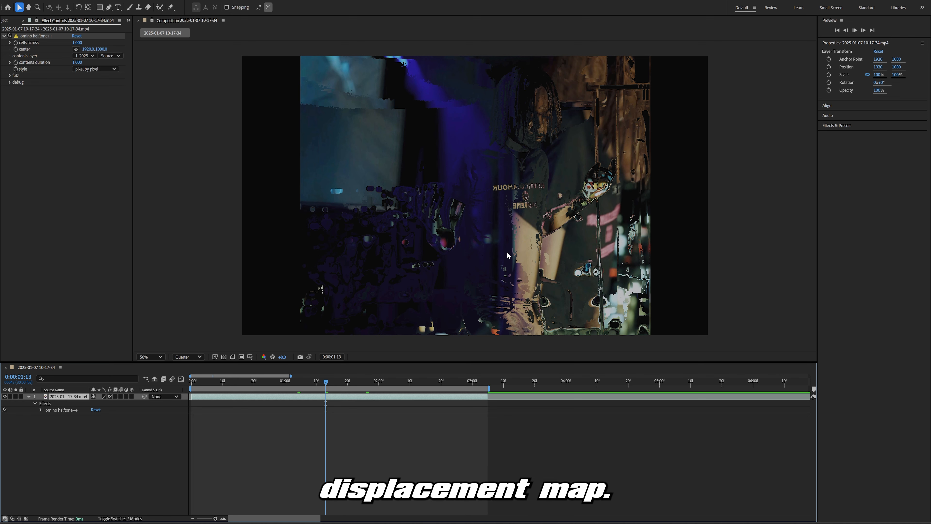
{"action": "key", "text": "space"}
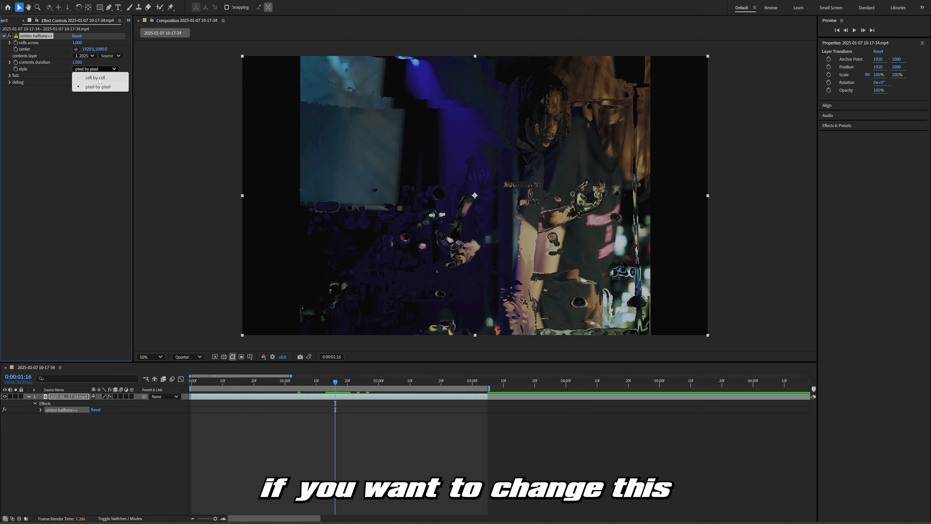
Step: Change the halftone style to cell by cell, set cells across to 200, and preview the footage
{"action": "left_click", "coordinate": [78, 75]}
{"action": "left_click_drag", "start_coordinate": [77, 46], "coordinate": [471, 35]}
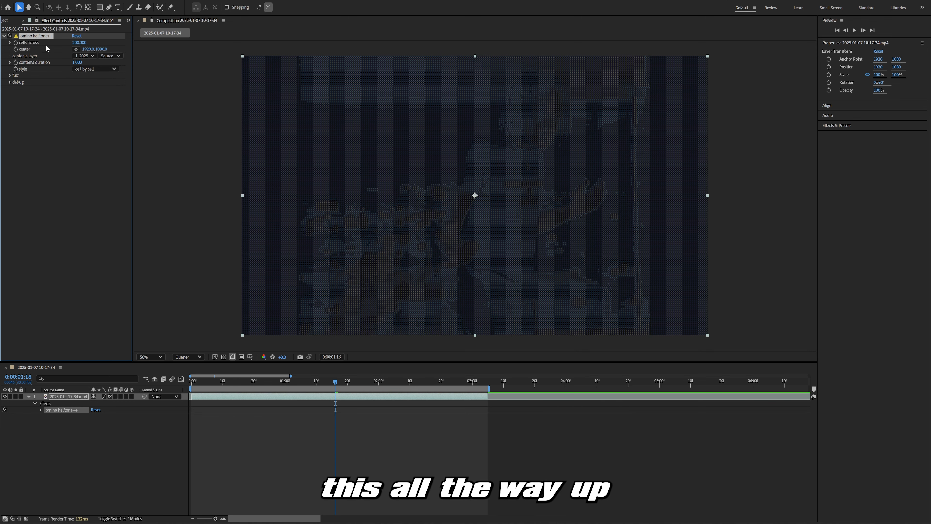
{"action": "left_click_drag", "start_coordinate": [391, 384], "coordinate": [371, 386]}
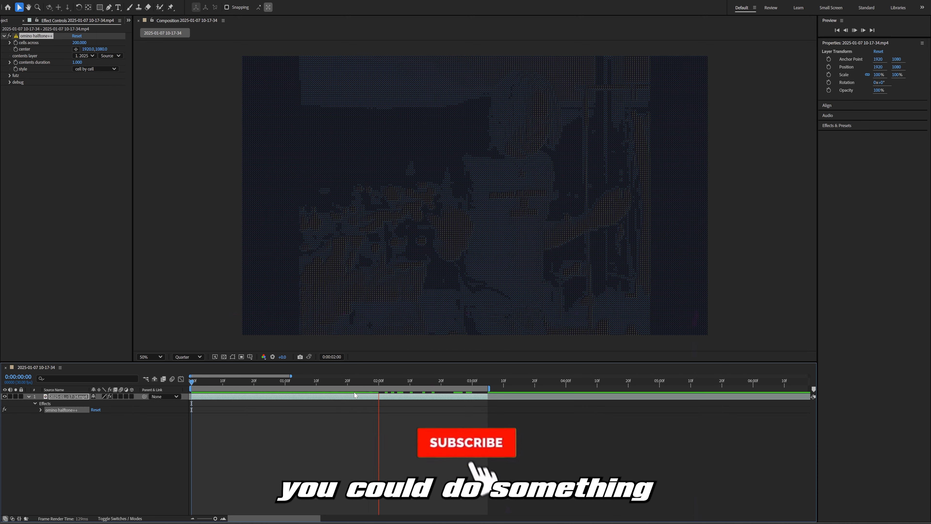
Step: Add a Curves effect to the clip and bend the RGB curve strongly upward to brighten the halftone dots
{"action": "left_click_drag", "start_coordinate": [338, 381], "coordinate": [324, 382]}
{"action": "key", "text": "ctrl+space"}
{"action": "type", "text": "curve"}
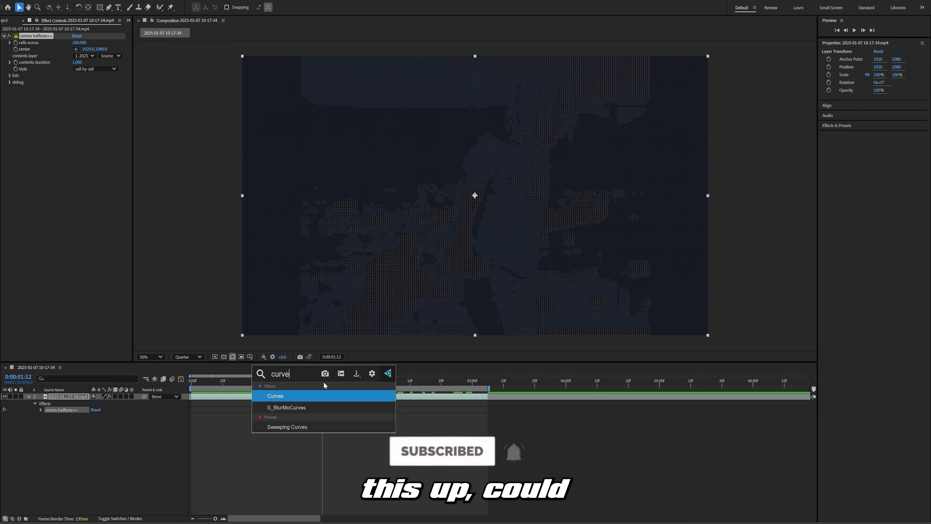
{"action": "key", "text": "Return"}
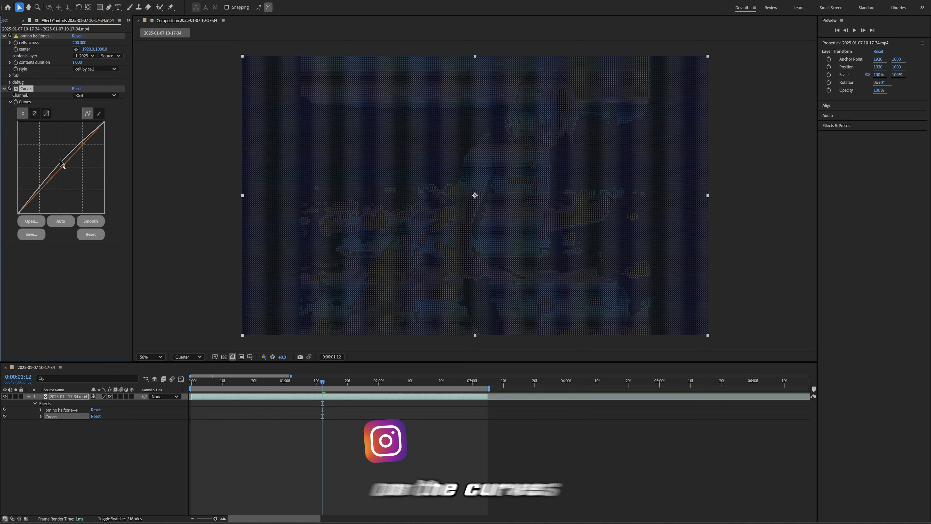
{"action": "left_click_drag", "start_coordinate": [60, 161], "coordinate": [49, 146]}
Step: Add Lumetri Color to the clip with contrast 150, highlights 150, shadows -148, whites 22 and blacks -150
{"action": "key", "text": "ctrl+space"}
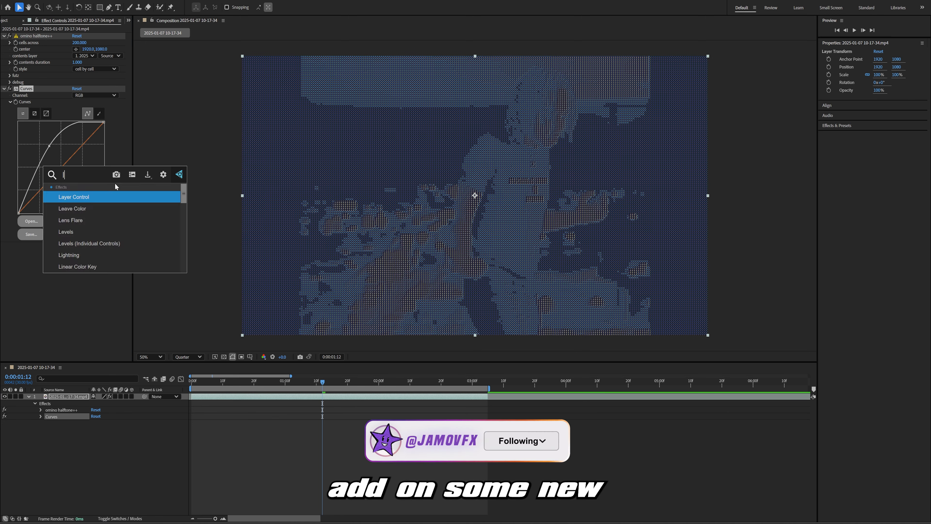
{"action": "type", "text": "lumetri"}
{"action": "key", "text": "Return"}
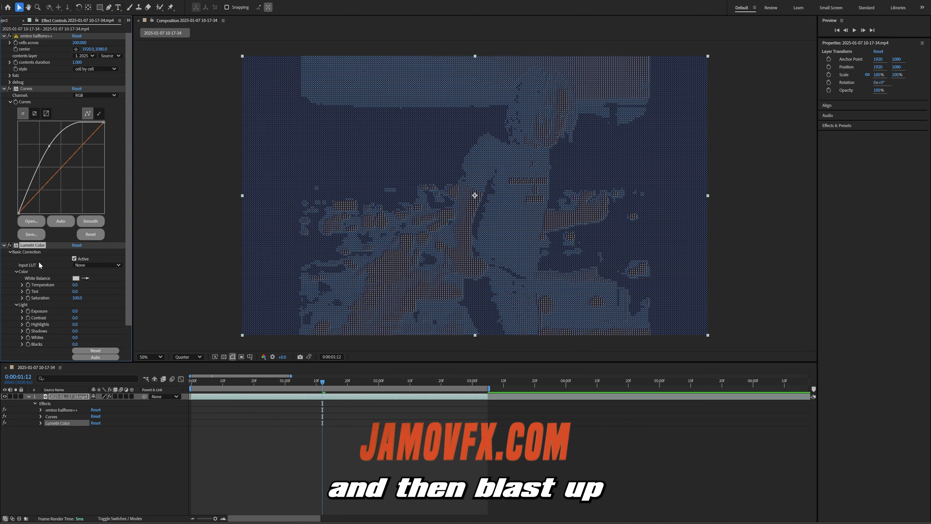
{"action": "scroll", "coordinate": [39, 263], "scroll_direction": "down", "scroll_amount": 2}
{"action": "left_click_drag", "start_coordinate": [76, 286], "coordinate": [243, 288]}
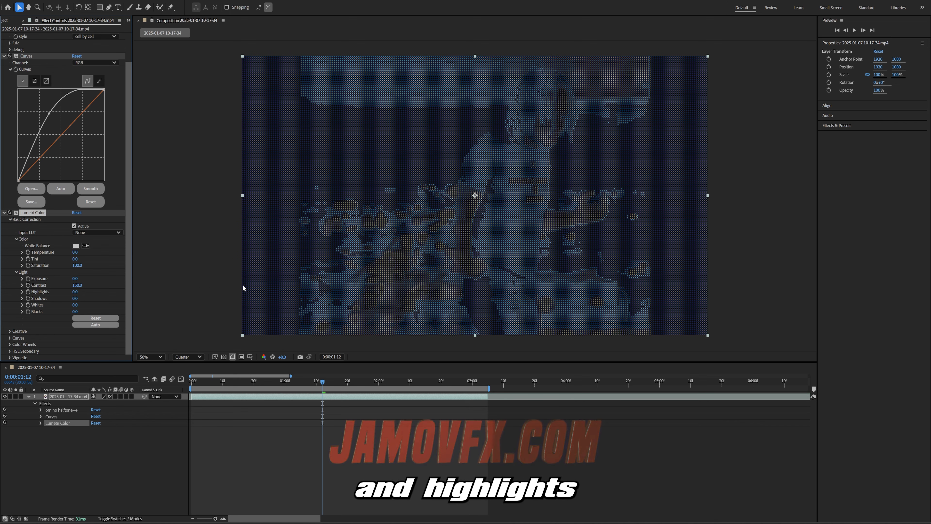
{"action": "left_click_drag", "start_coordinate": [76, 292], "coordinate": [160, 290]}
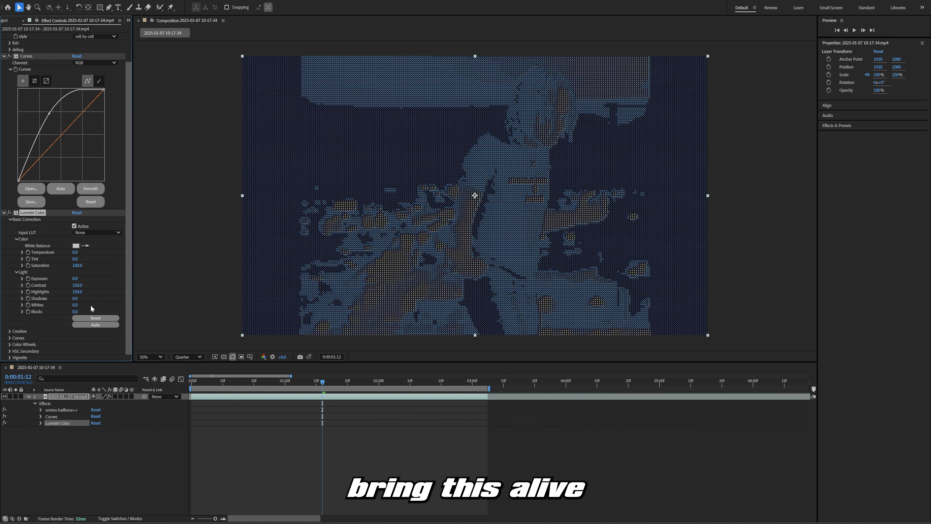
{"action": "left_click_drag", "start_coordinate": [90, 305], "coordinate": [35, 314]}
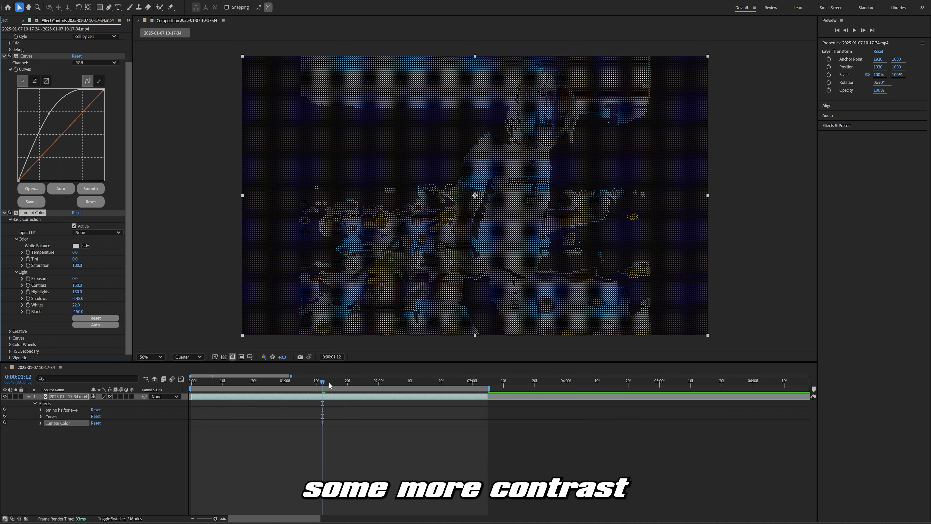
{"action": "mouse_move", "coordinate": [329, 383]}
{"action": "left_mouse_down"}
{"action": "mouse_move", "coordinate": [226, 383]}
{"action": "mouse_move", "coordinate": [326, 383]}
{"action": "left_mouse_up"}
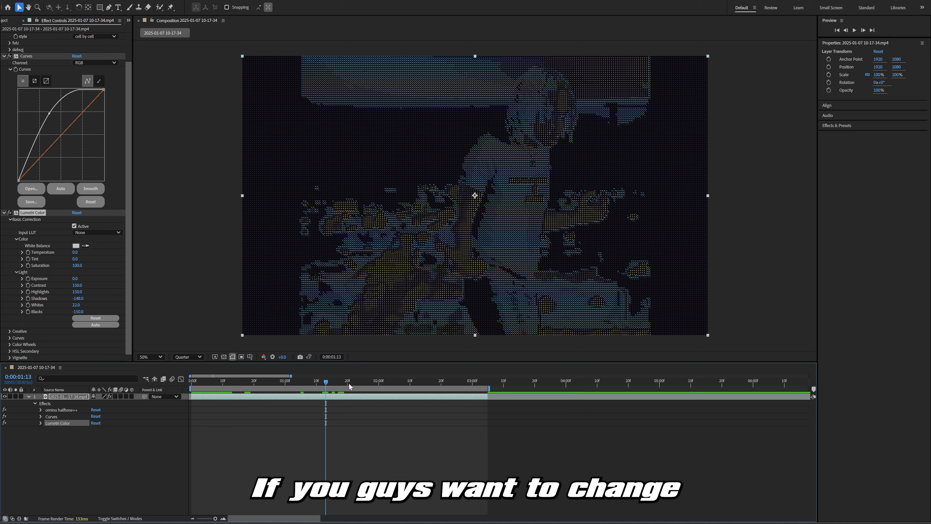
Step: Search for the HLS effect, apply it to the halftone clip, and adjust its settings to shift the dot colors
{"action": "key", "text": "ctrl+space"}
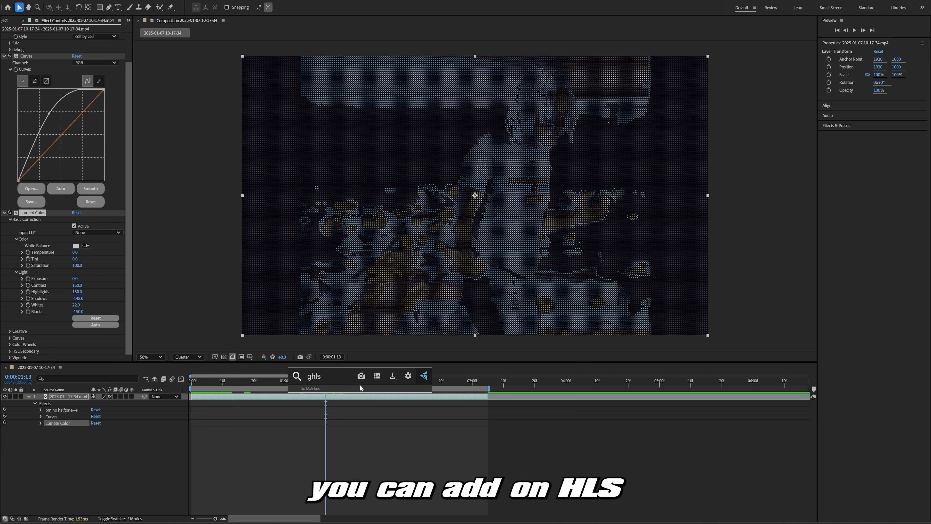
{"action": "type", "text": "g"}
{"action": "key", "text": "BackSpace"}
{"action": "type", "text": "hls"}
{"action": "key", "text": "Return"}
{"action": "left_click_drag", "start_coordinate": [80, 338], "coordinate": [57, 352]}
{"action": "left_click_drag", "start_coordinate": [362, 381], "coordinate": [404, 385]}
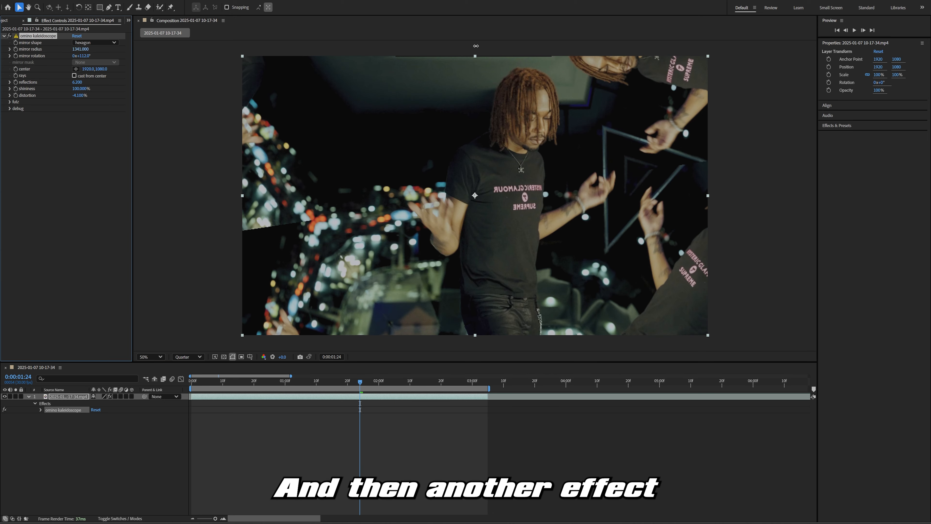
Step: Set the omino kaleidoscope mirror radius to 1176, preview the footage, and experiment with the reflections and mirror settings
{"action": "left_click_drag", "start_coordinate": [475, 46], "coordinate": [435, 66]}
{"action": "key", "text": "space"}
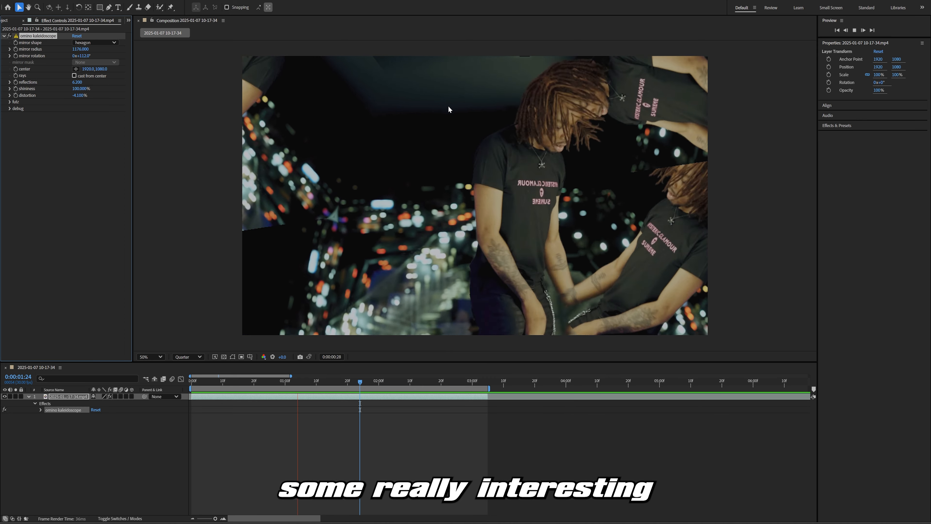
{"action": "key", "text": "space"}
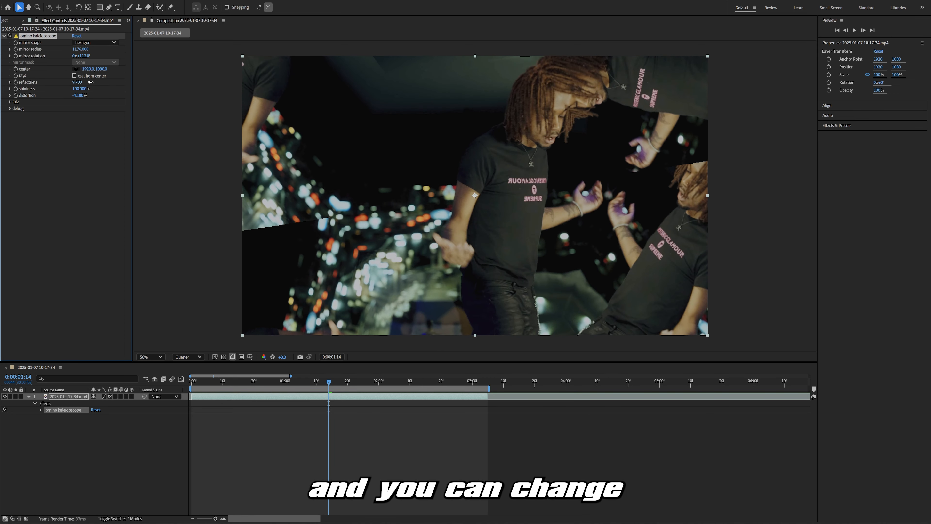
{"action": "left_click_drag", "start_coordinate": [84, 52], "coordinate": [0, 68]}
{"action": "key", "text": "space"}
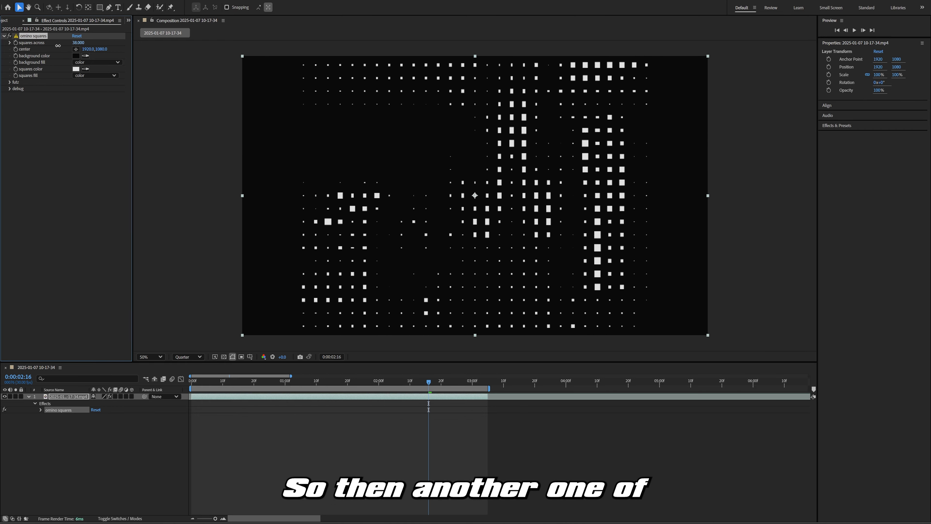
Step: Set the omino squares effect's squares across to 227 and preview the grid over the footage
{"action": "left_click_drag", "start_coordinate": [58, 46], "coordinate": [125, 43]}
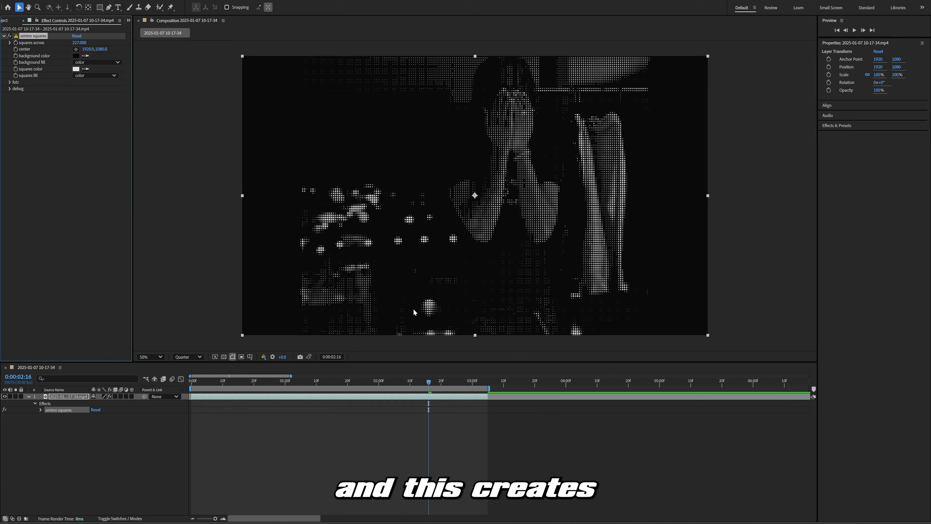
{"action": "key", "text": "space"}
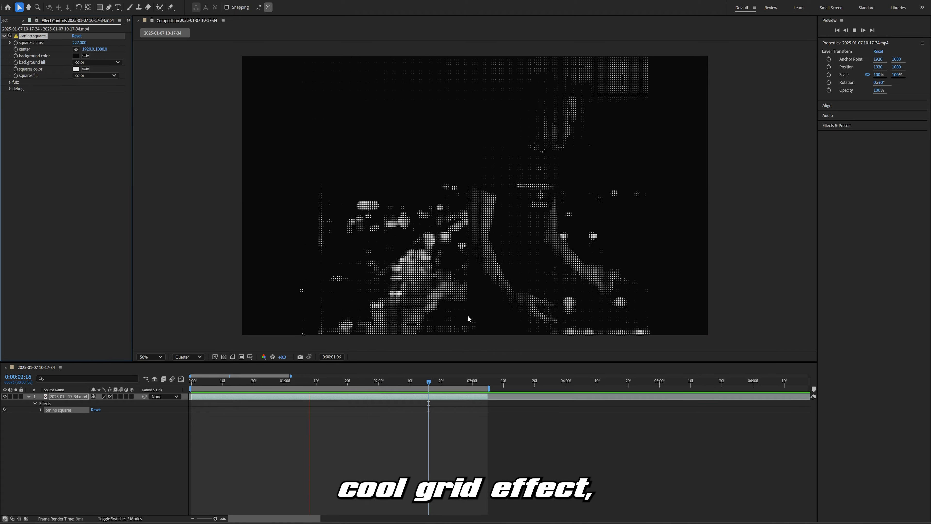
{"action": "key", "text": "space"}
Step: Try a coarser omino squares grid, set squares across to 253 for finer detail, and preview the footage
{"action": "left_click_drag", "start_coordinate": [84, 43], "coordinate": [36, 44]}
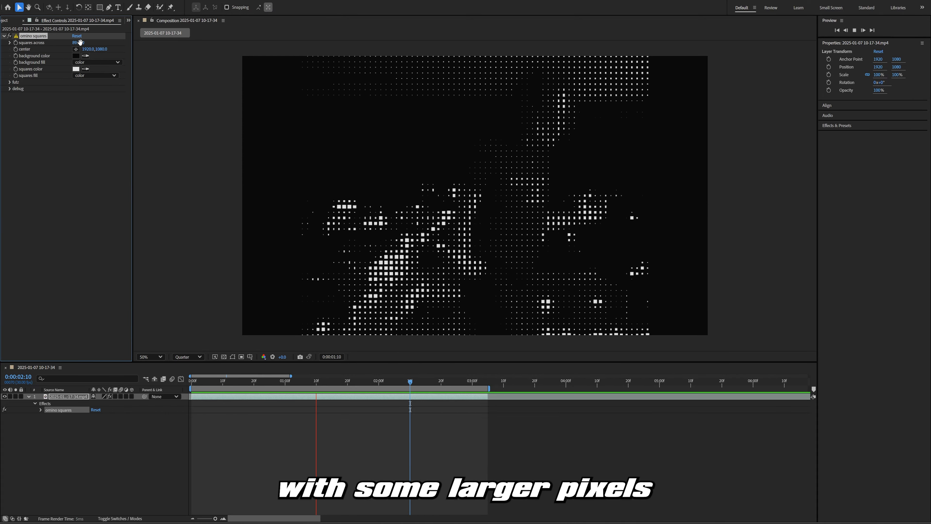
{"action": "left_click_drag", "start_coordinate": [75, 45], "coordinate": [202, 37]}
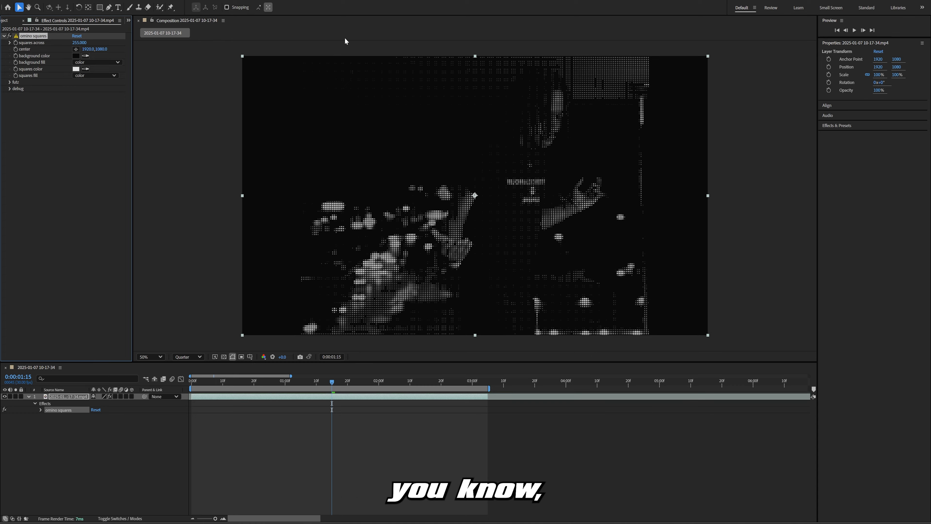
{"action": "key", "text": "space"}
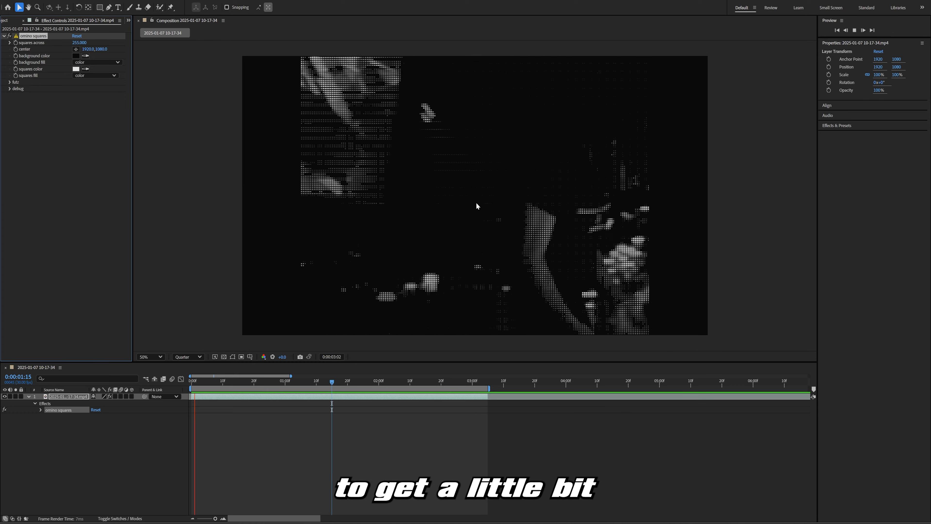
{"action": "key", "text": "space"}
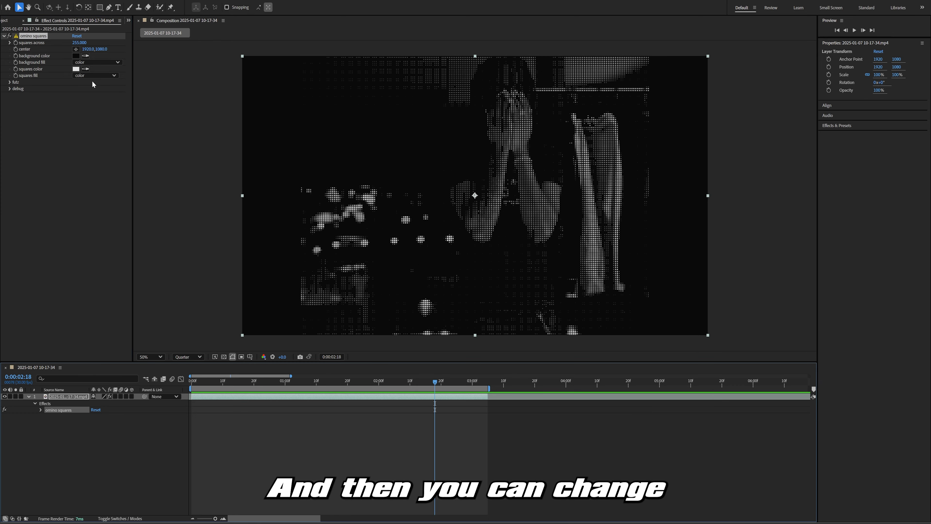
Step: Change the squares color of the omino squares effect to red, EA0000
{"action": "left_click", "coordinate": [76, 69]}
{"action": "left_click", "coordinate": [471, 209]}
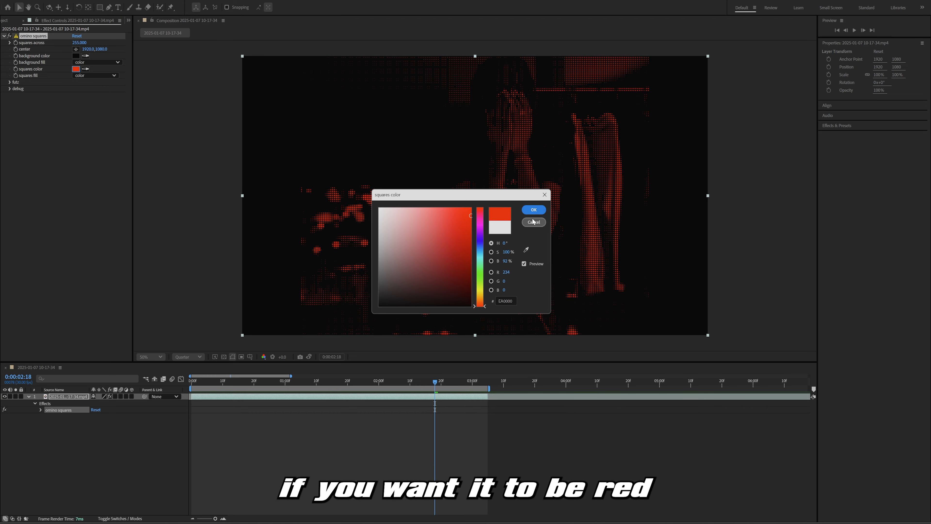
{"action": "left_click", "coordinate": [534, 209]}
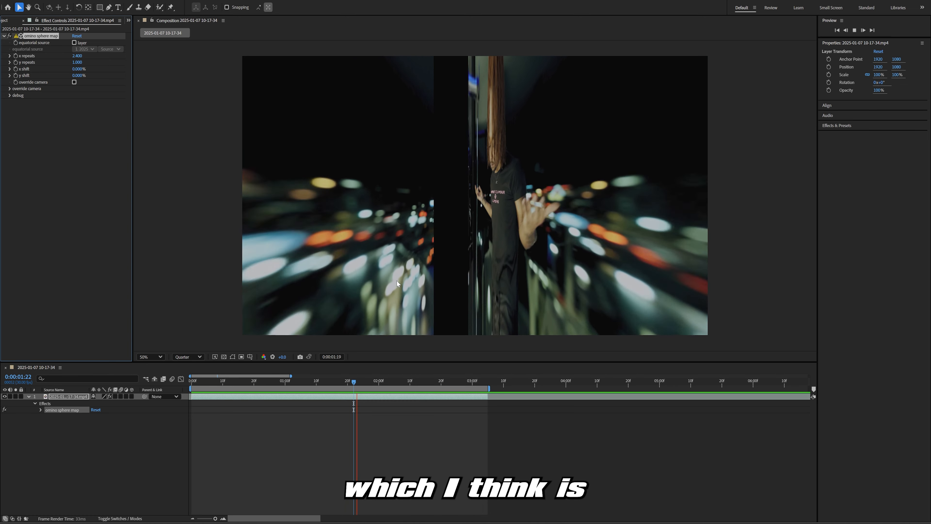
Step: Preview the omino sphere map on the clip and reduce its x repeats to below 1
{"action": "key", "text": "space"}
{"action": "mouse_move", "coordinate": [80, 75]}
{"action": "left_mouse_down"}
{"action": "mouse_move", "coordinate": [117, 73]}
{"action": "mouse_move", "coordinate": [79, 78]}
{"action": "left_mouse_up"}
{"action": "key", "text": "space"}
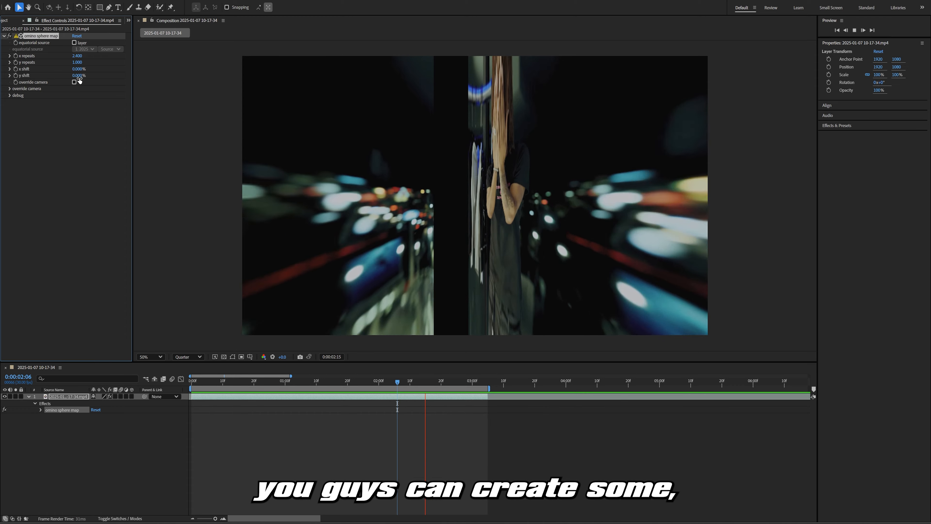
{"action": "left_click_drag", "start_coordinate": [148, 74], "coordinate": [52, 57]}
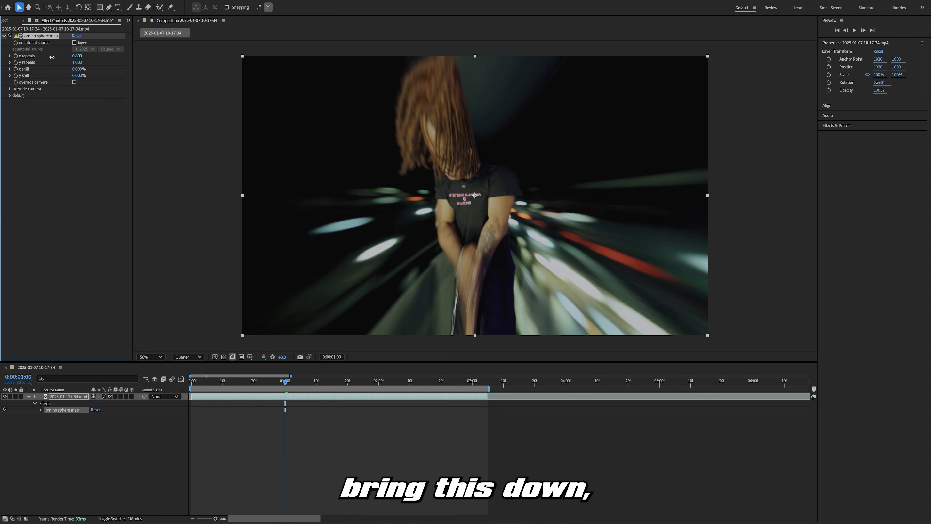